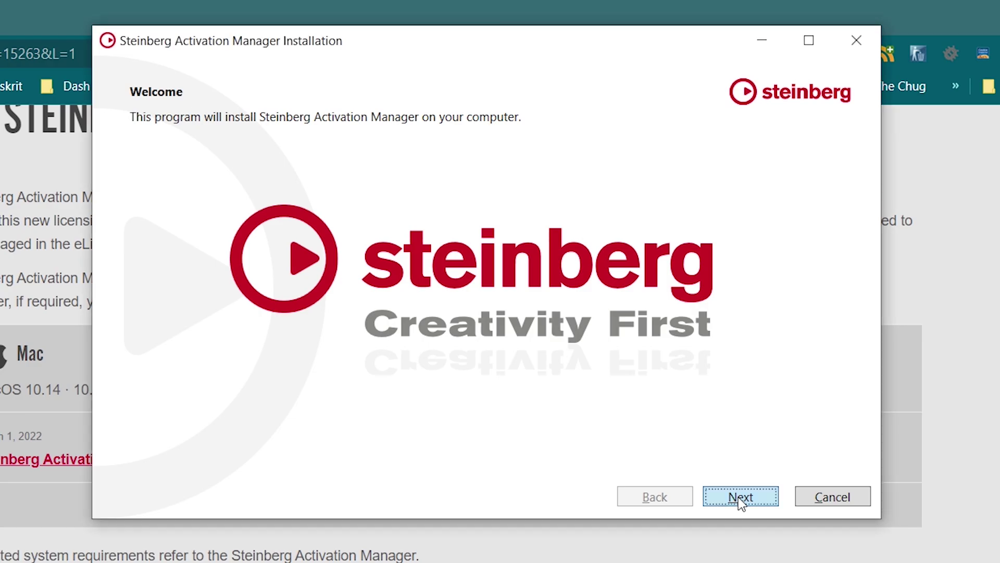
Install Steinberg Activation Manager with the default package, accepting the license agreement, and close the installer
left_click(741, 497)
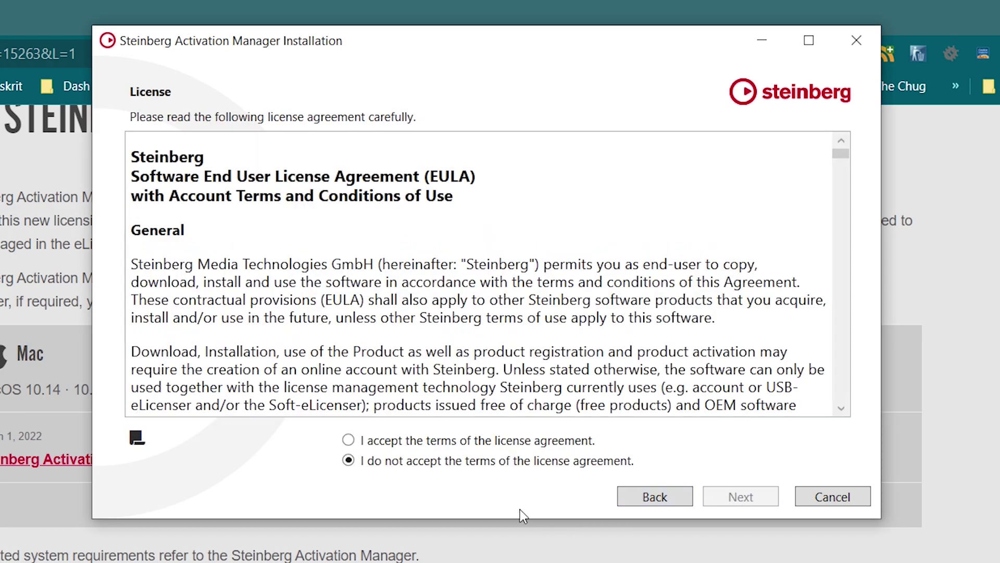
key("Up")
left_click(742, 497)
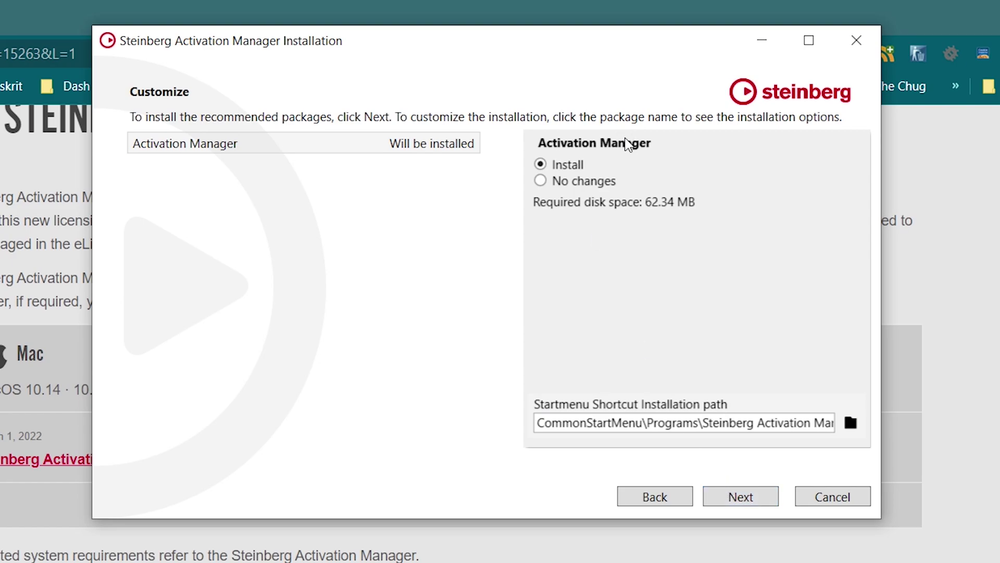
left_click(734, 503)
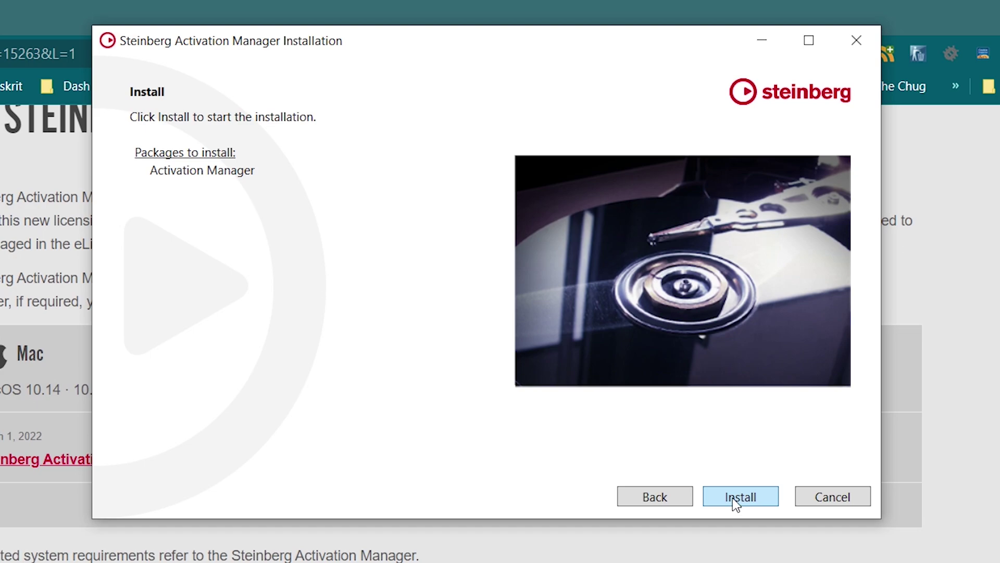
left_click(751, 498)
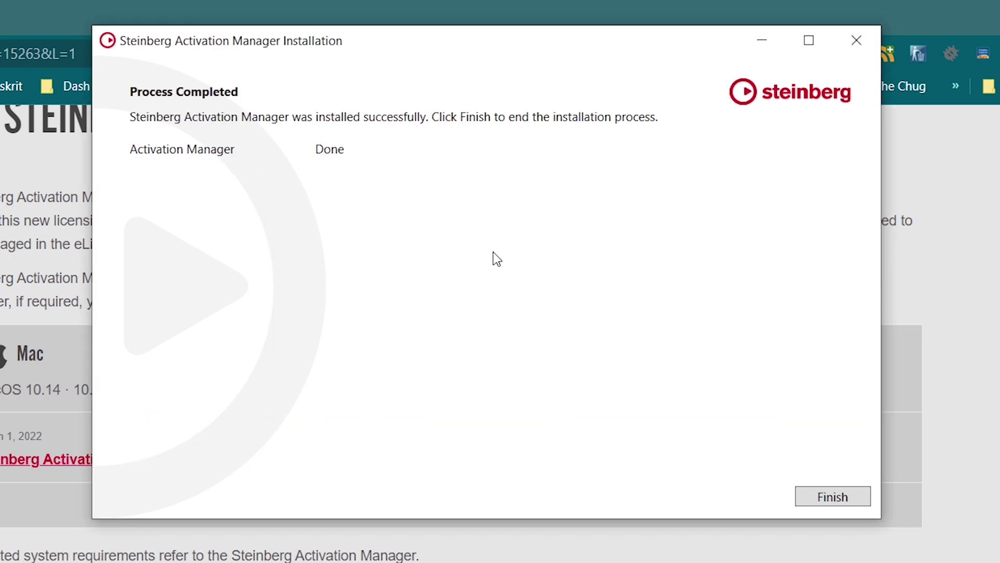
left_click(830, 496)
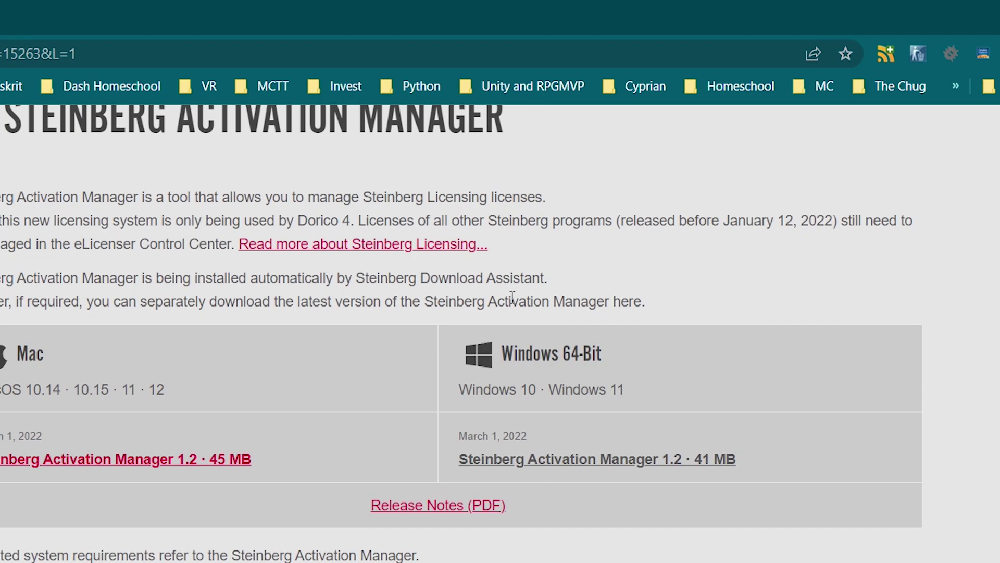
Launch Steinberg Activation Manager from a Windows search for 'stein' and authorize the sign-in through the browser
key("super")
type("stein")
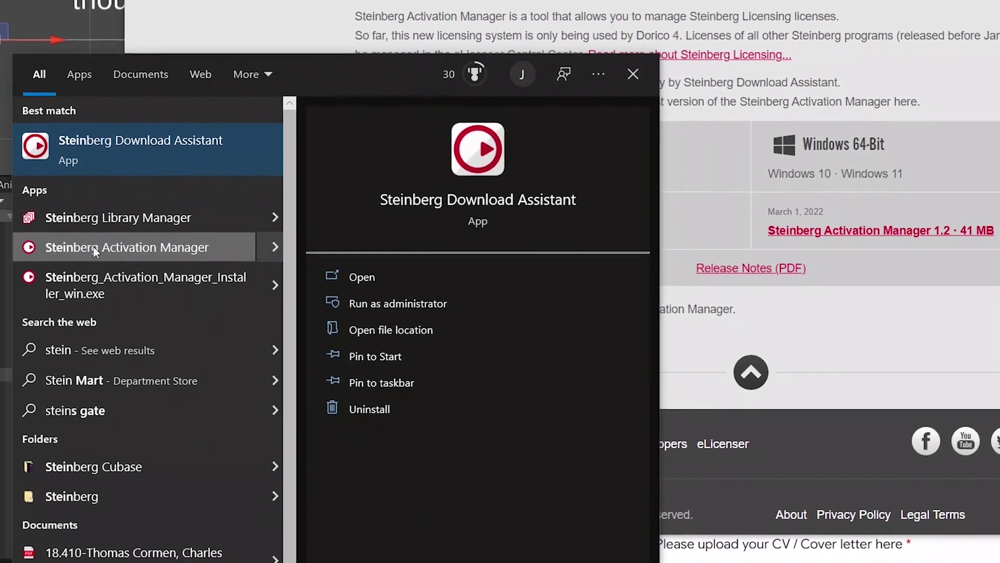
left_click(92, 246)
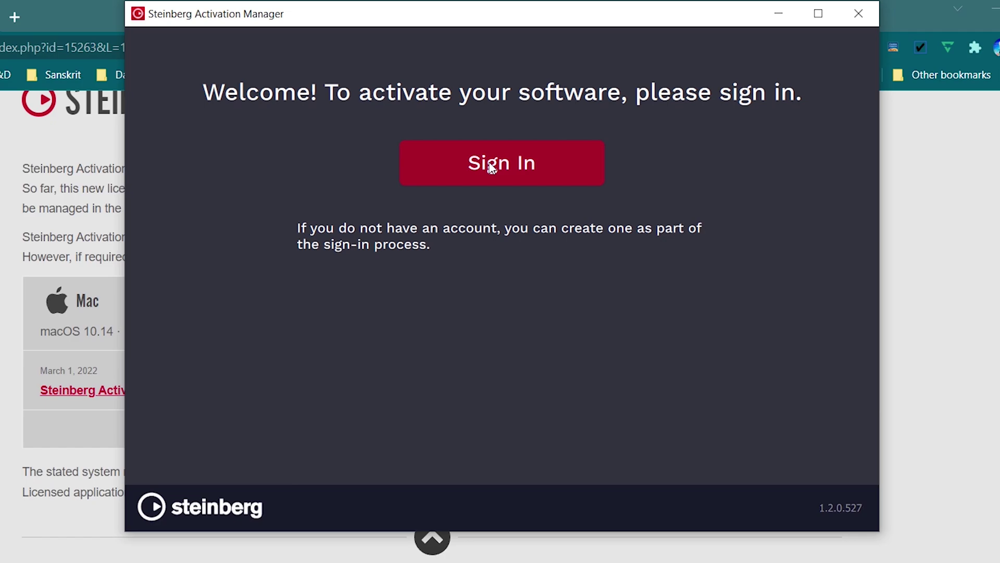
left_click(491, 165)
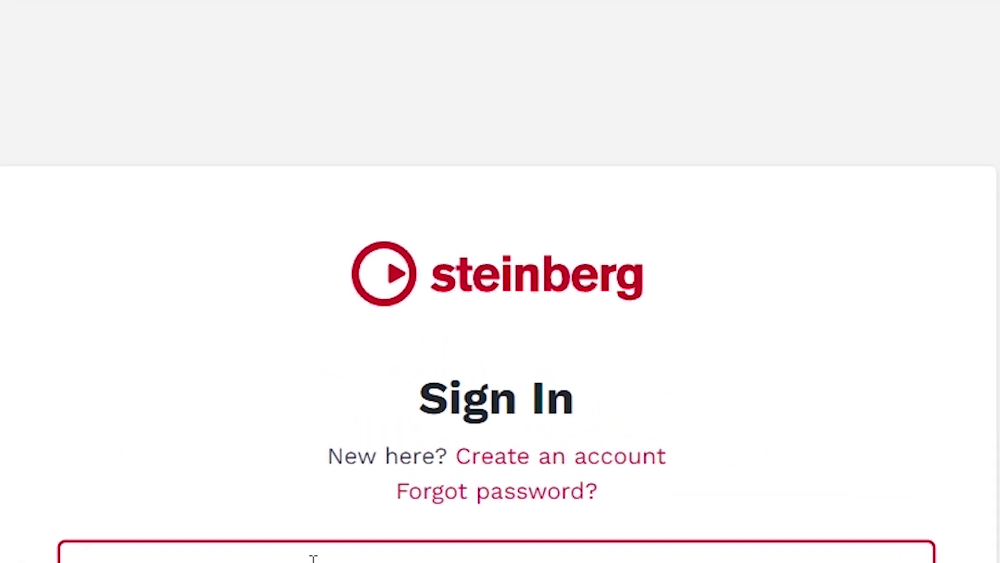
key("Tab")
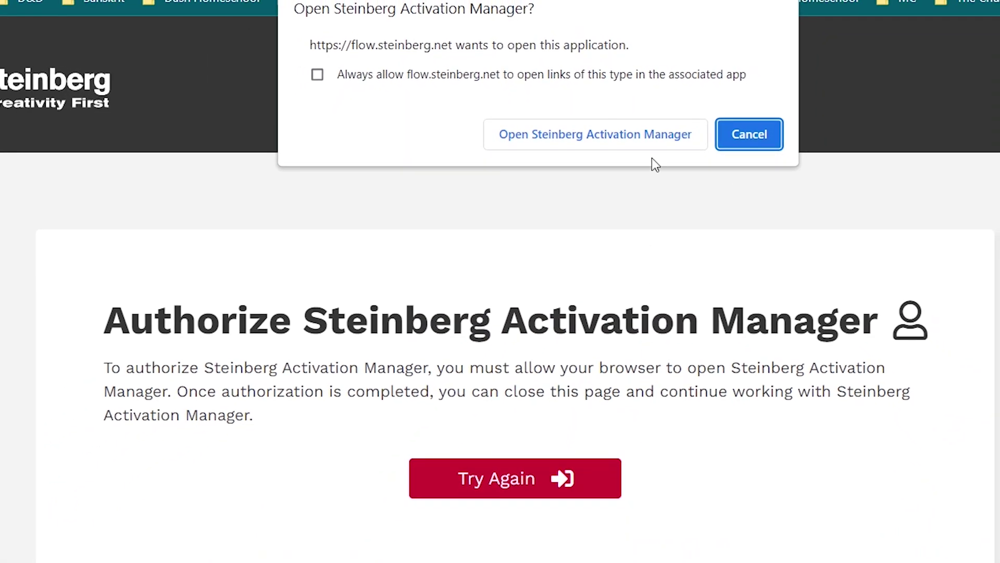
left_click(601, 145)
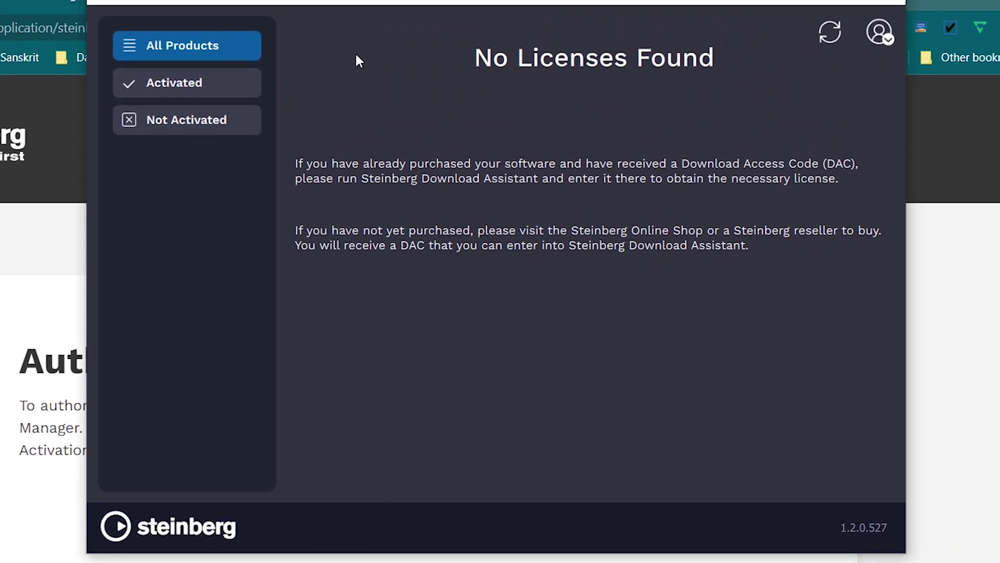
Open Grace Period Check from the account menu to see the licenses in eLicenser Control Center
left_click(879, 32)
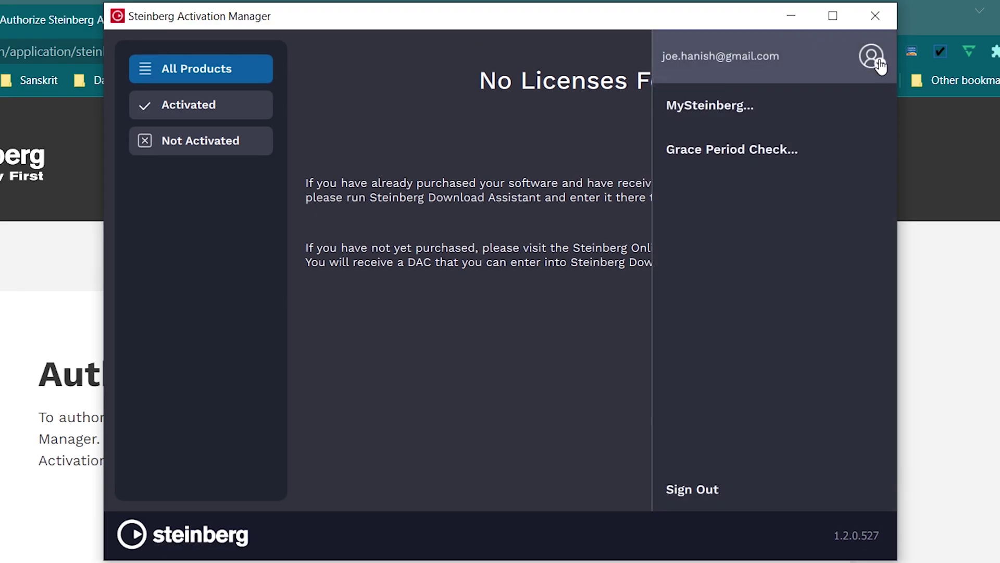
left_click(754, 156)
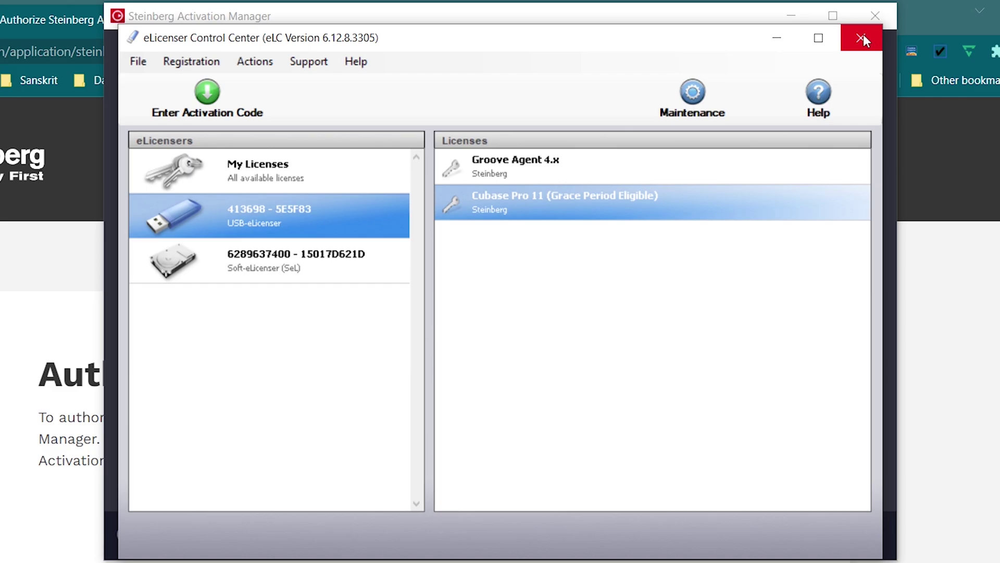
Close eLicenser Control Center, run the eligibility check, and start the Cubase Pro 11 grace period update
left_click(864, 35)
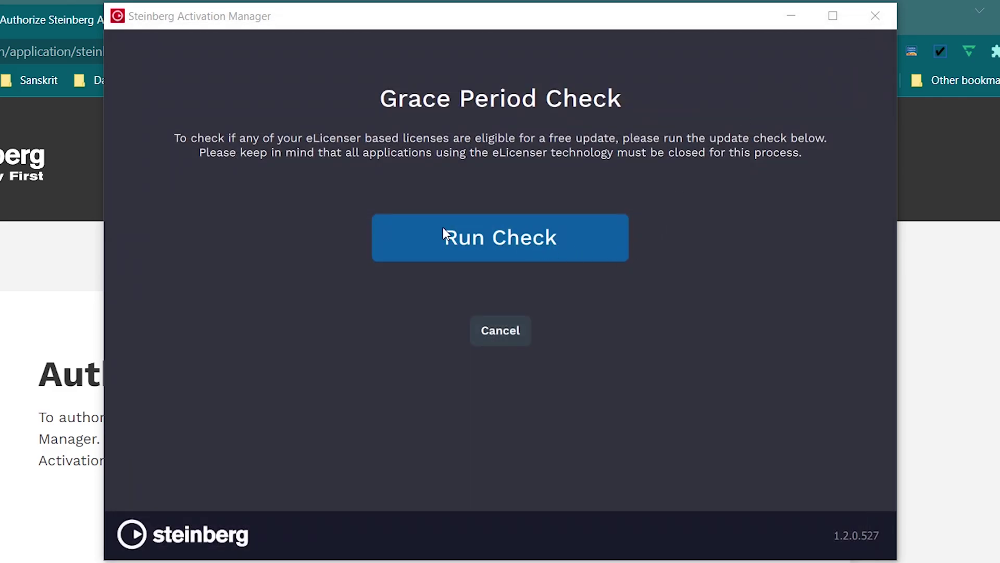
left_click(493, 238)
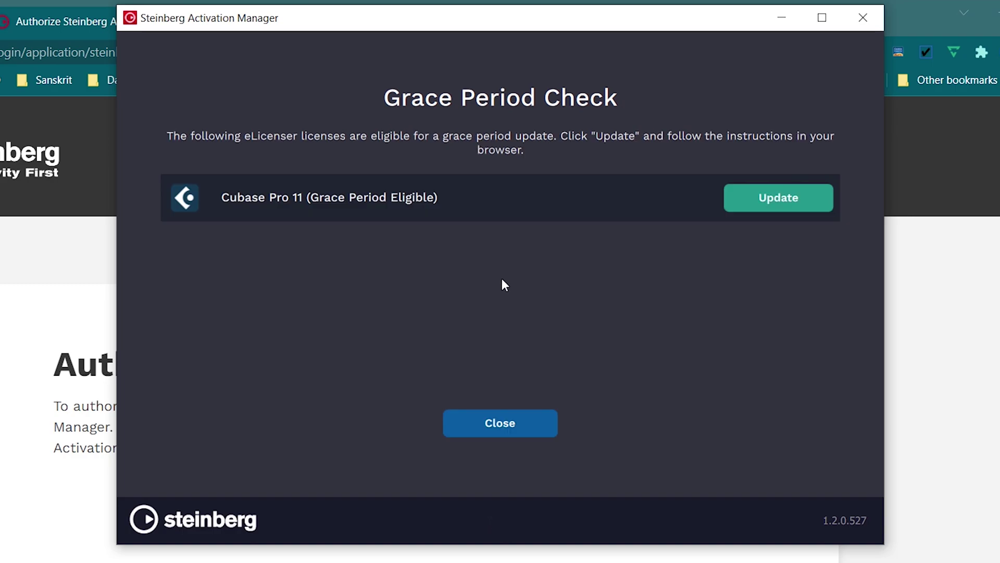
left_click(776, 208)
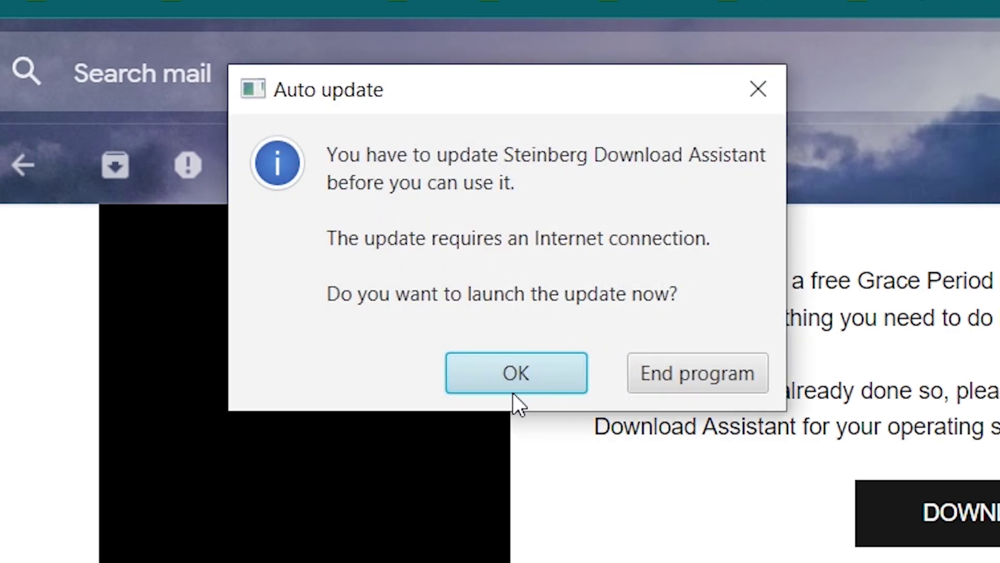
Accept the Auto update prompt so Download Assistant updates itself
left_click(496, 368)
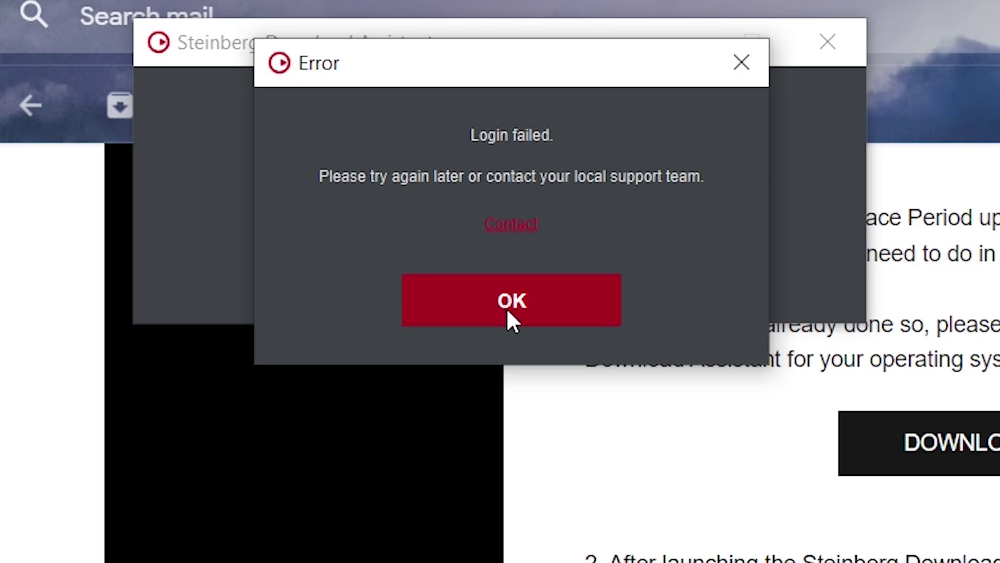
Dismiss the Login failed error dialog
left_click(509, 315)
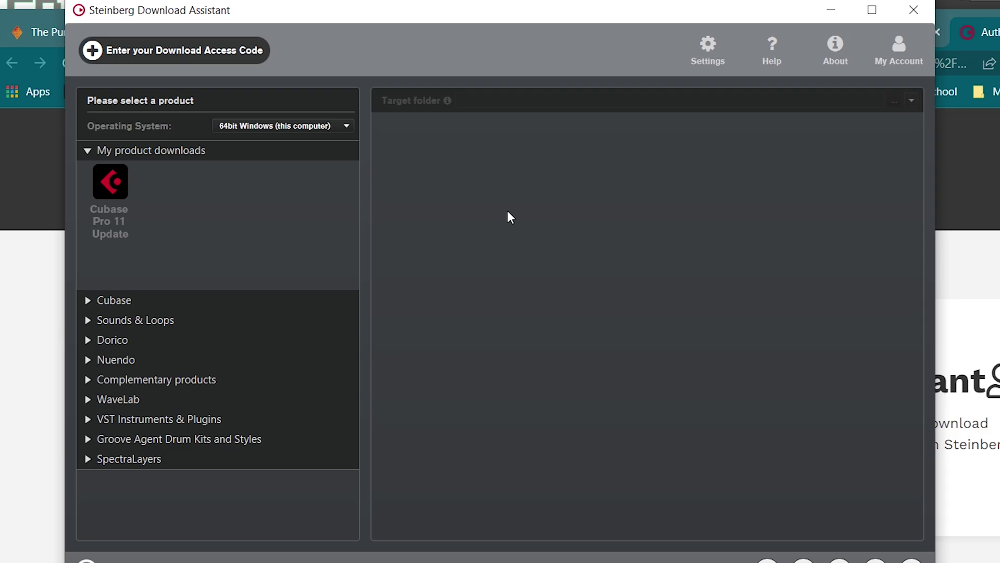
Open the Enter your Download Access Code dialog
left_click(226, 49)
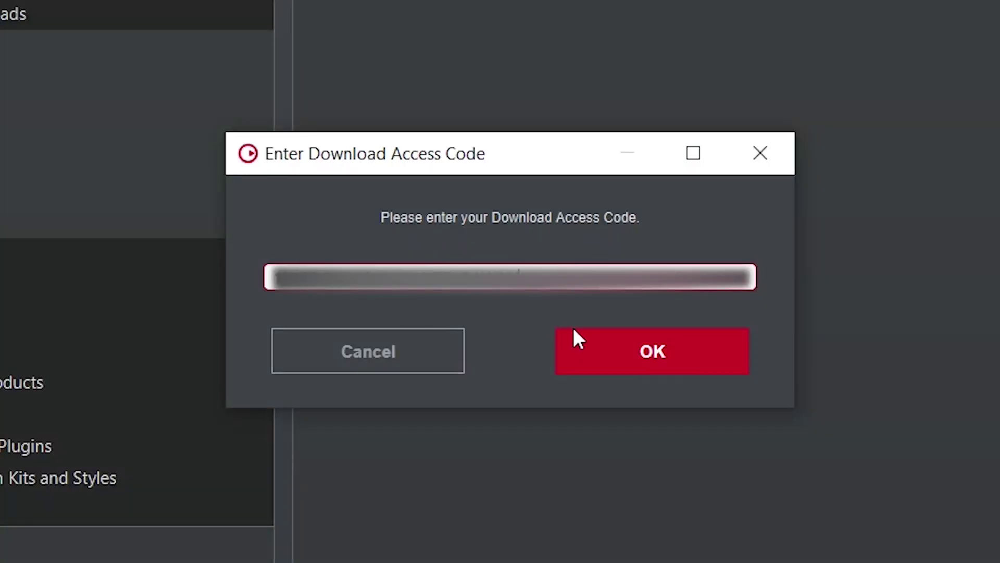
Submit the download access code and upgrade the license to Cubase Pro 12
left_click(663, 358)
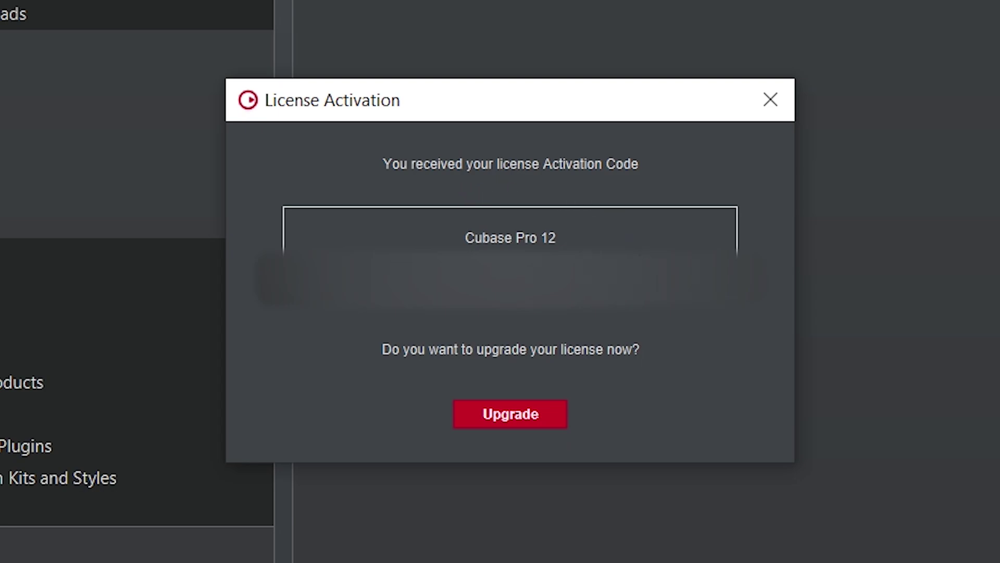
left_click(510, 416)
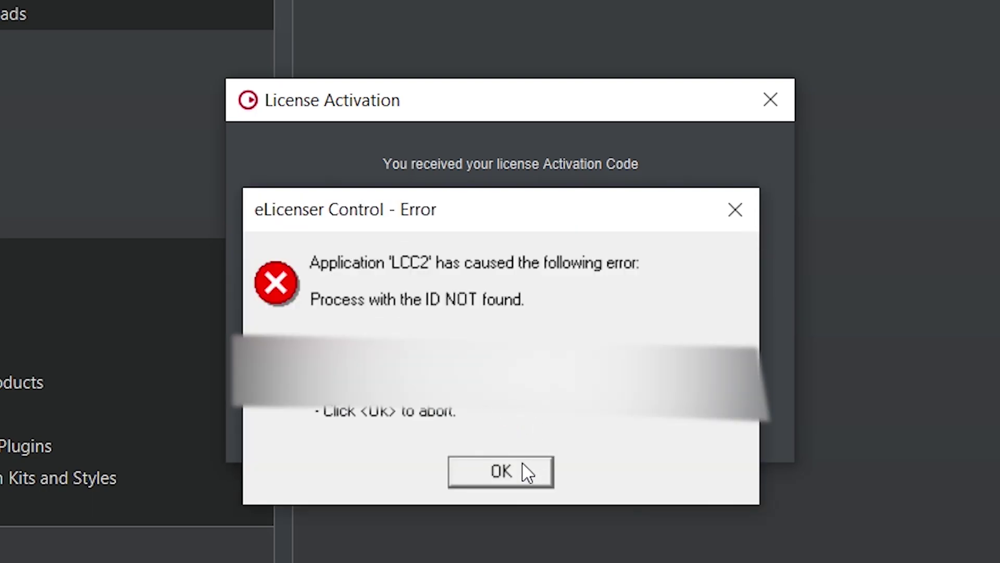
Dismiss the three eLicenser error dialogs and bring up the Ctrl+Alt+Del screen for Task Manager
left_click(500, 476)
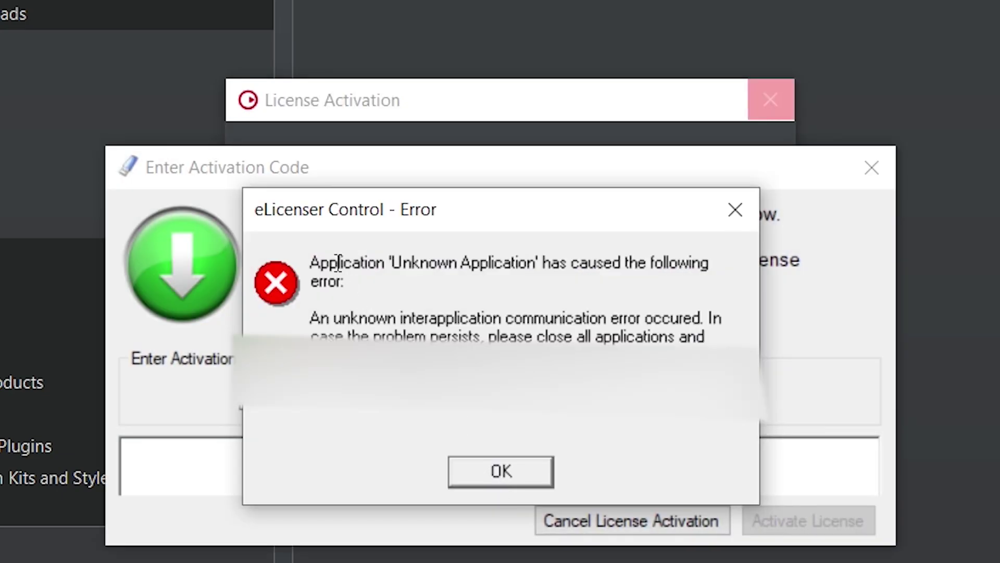
left_click(472, 480)
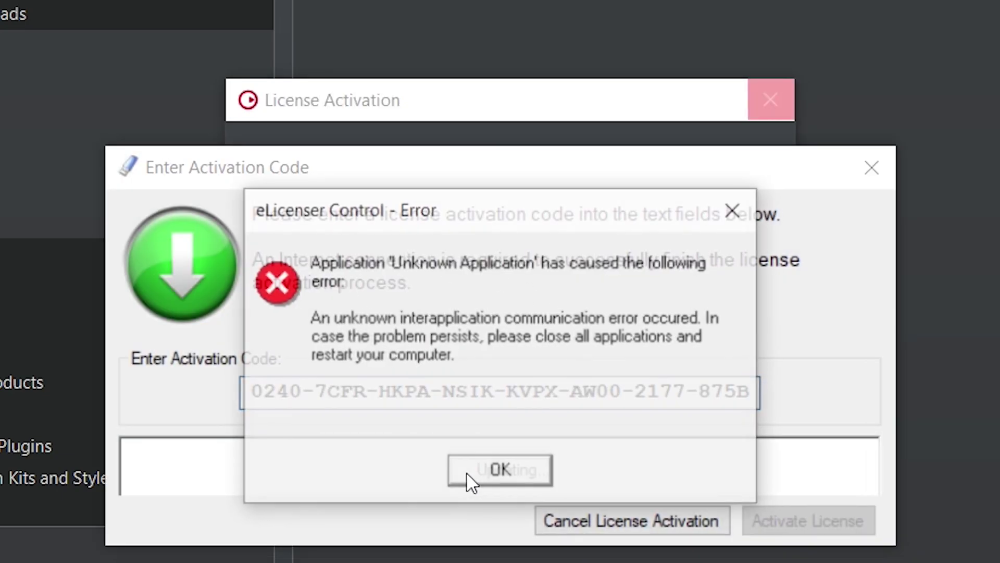
left_click(472, 480)
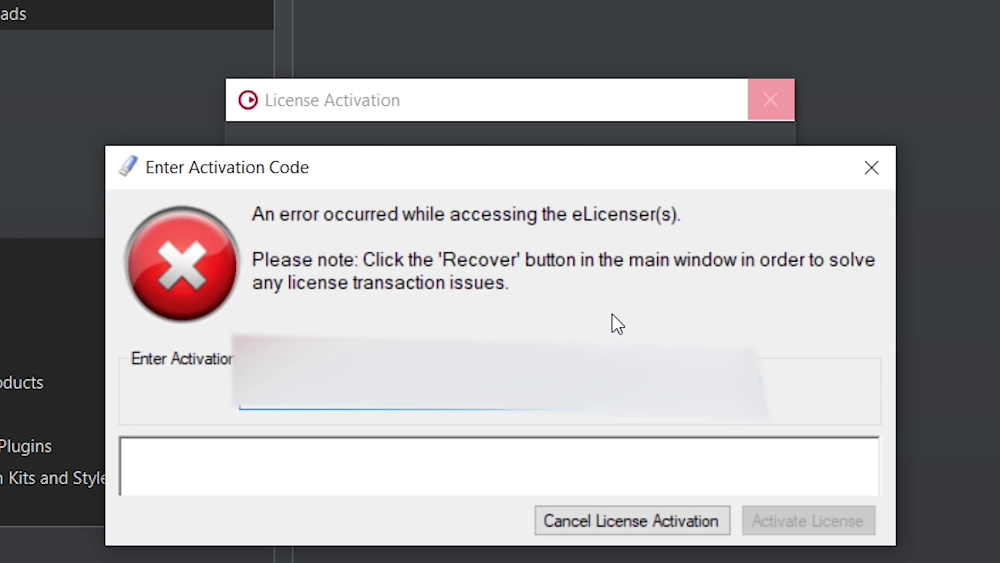
key("ctrl+alt+Delete")
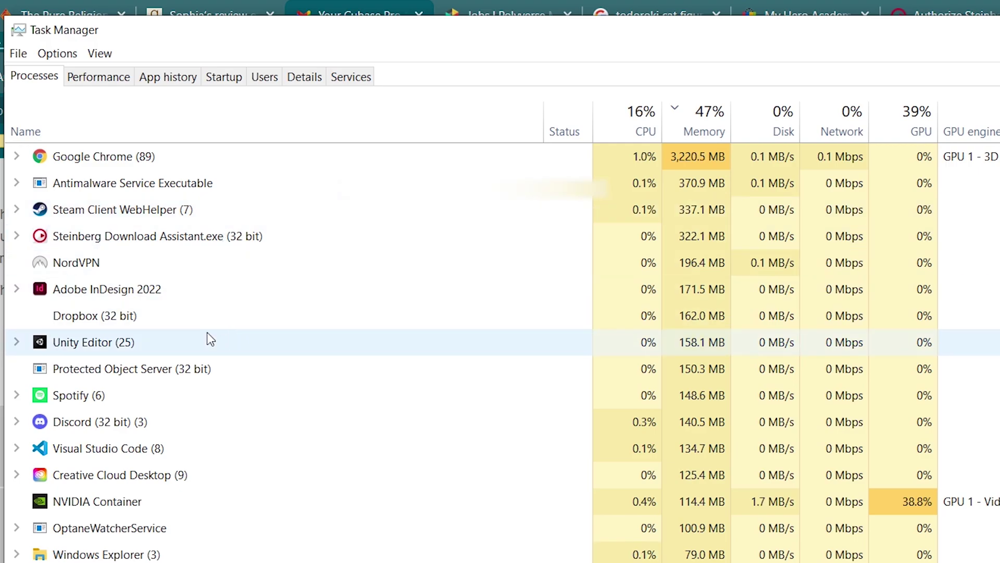
End the Protected Object Server (32 bit) process in Task Manager
left_click(145, 377)
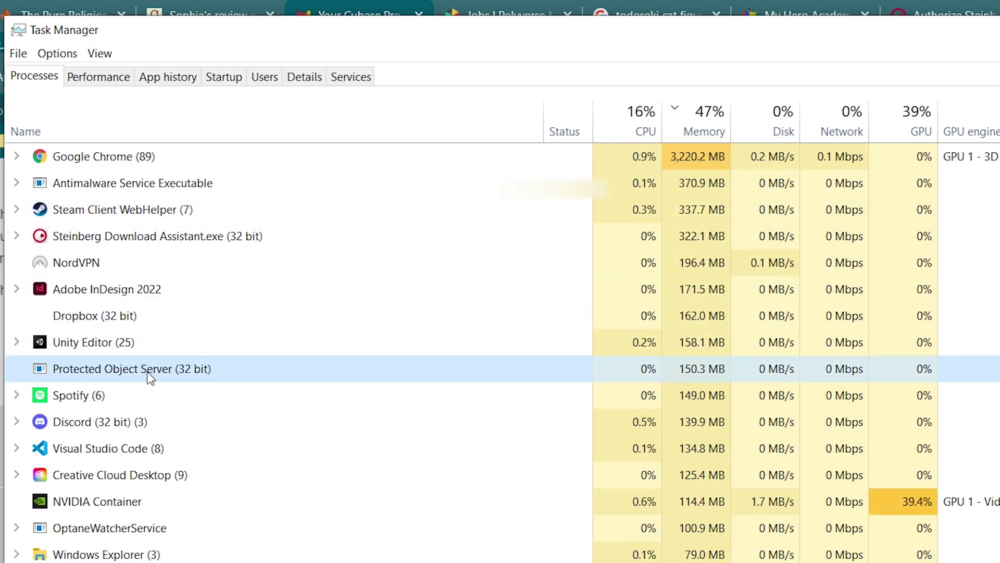
right_click(147, 372)
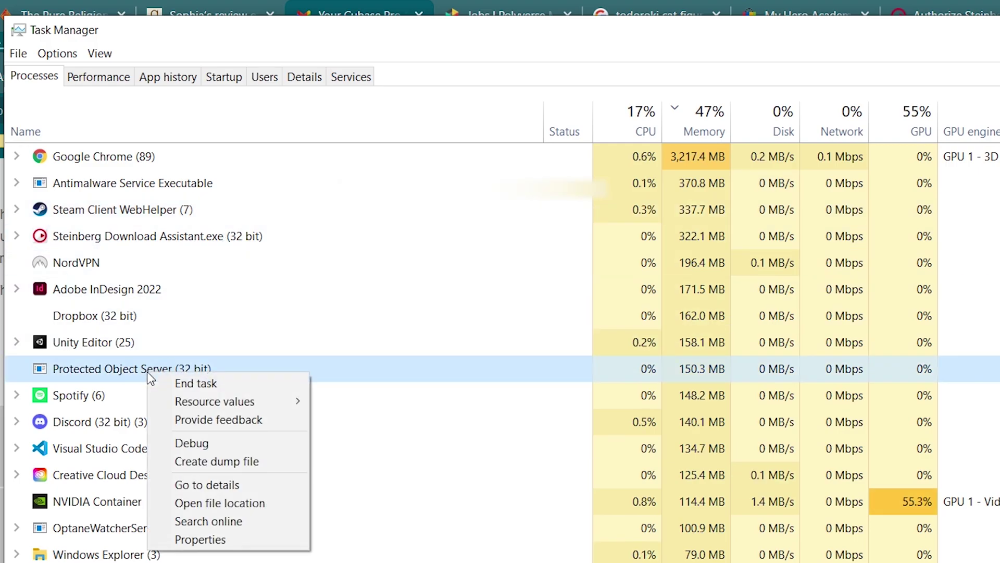
left_click(187, 384)
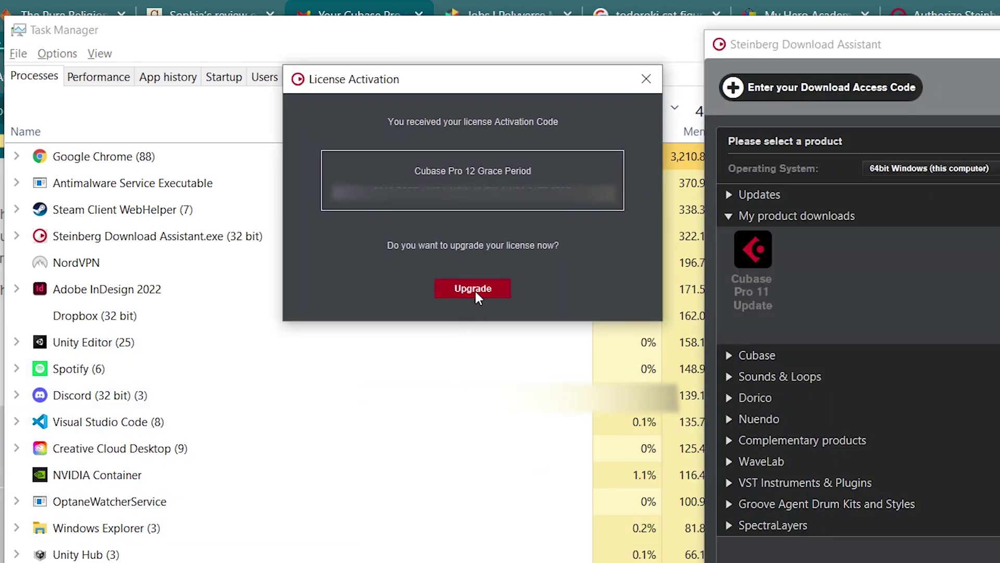
Retry the upgrade with the Cubase Pro 12 activation code and apply it to the Cubase Pro 11 license
left_click(473, 288)
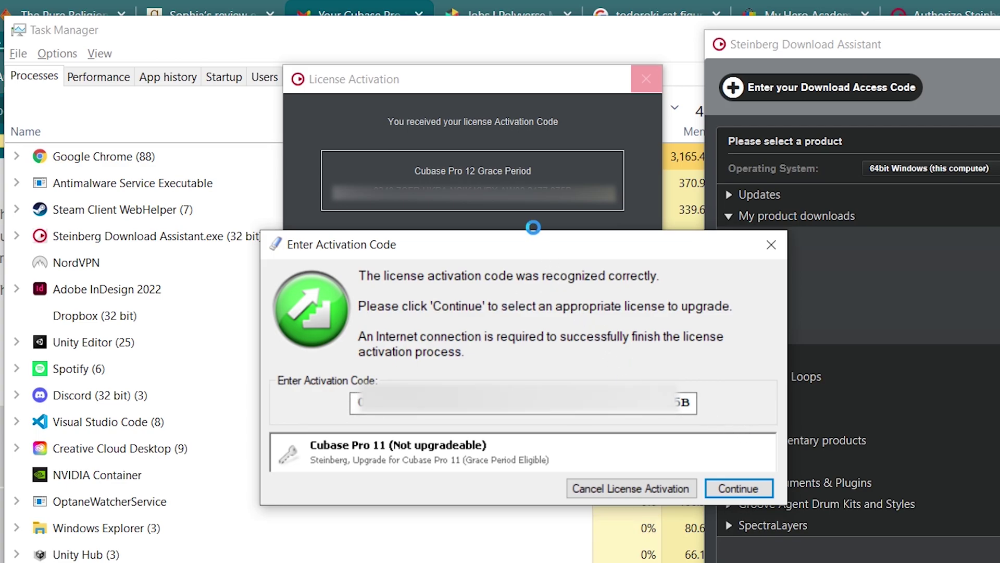
left_click(399, 410)
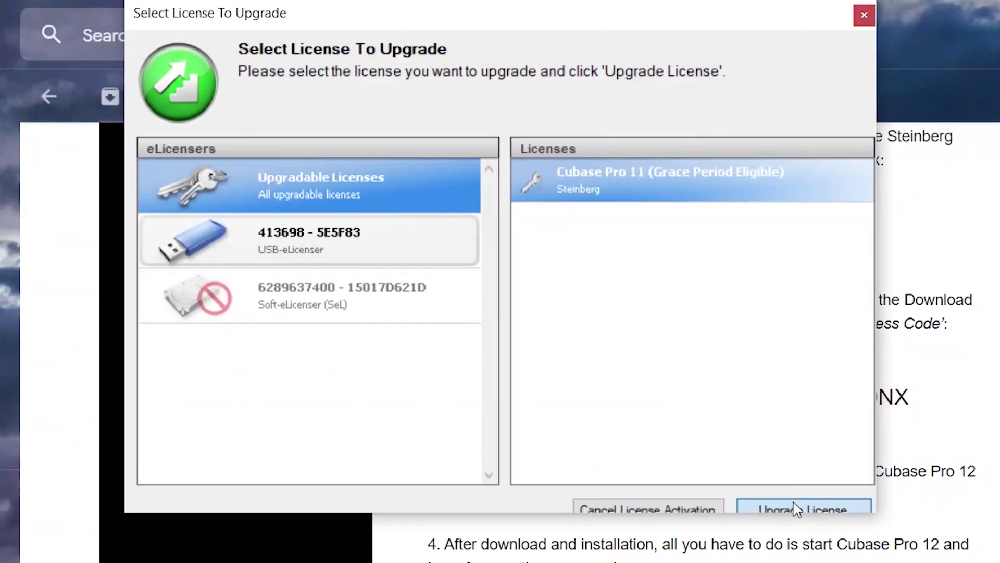
left_click(797, 508)
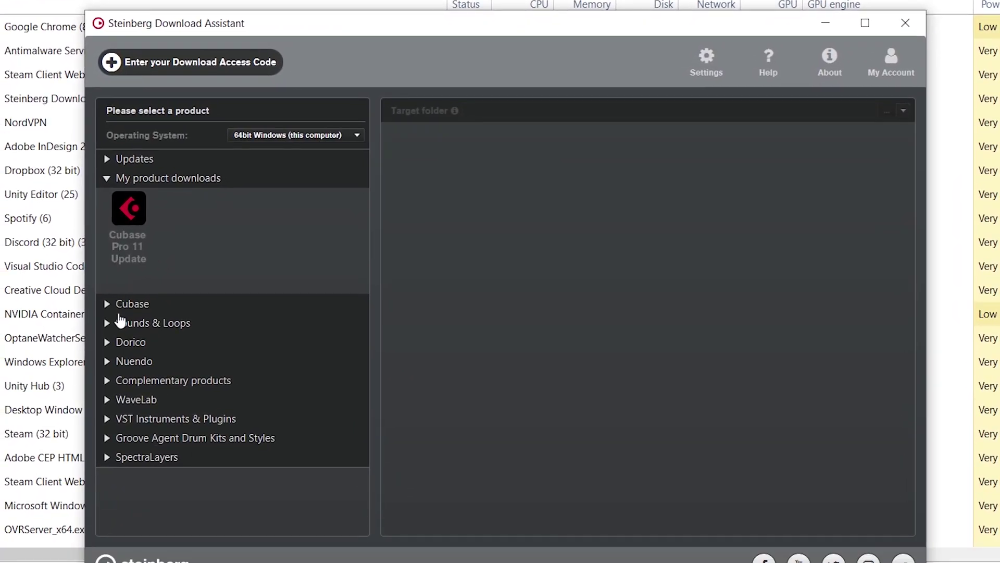
Expand the Cubase category and scroll through its Cubase 12 and older edition tiles
left_click(110, 307)
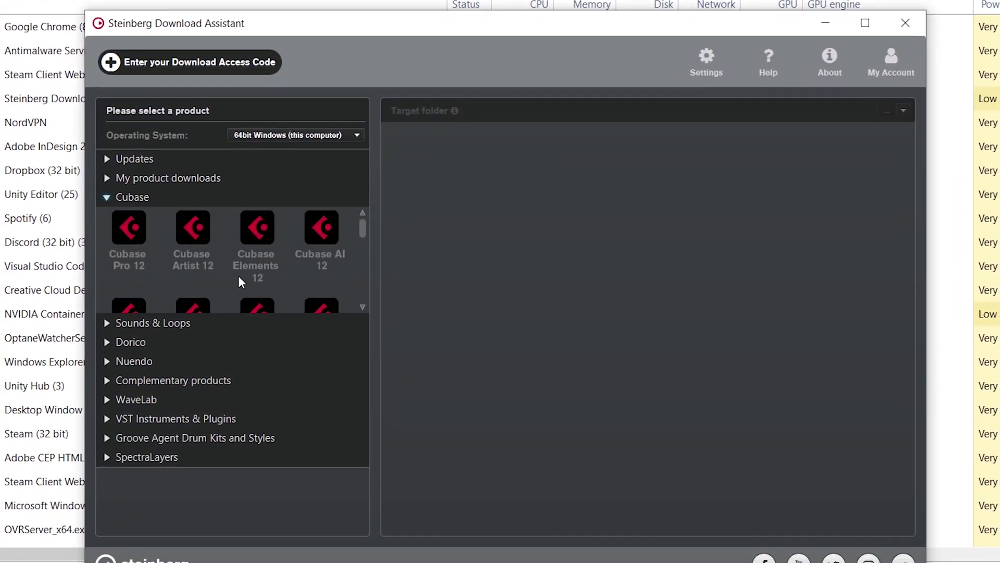
scroll(239, 279, "down", 1)
scroll(239, 277, "down", 1)
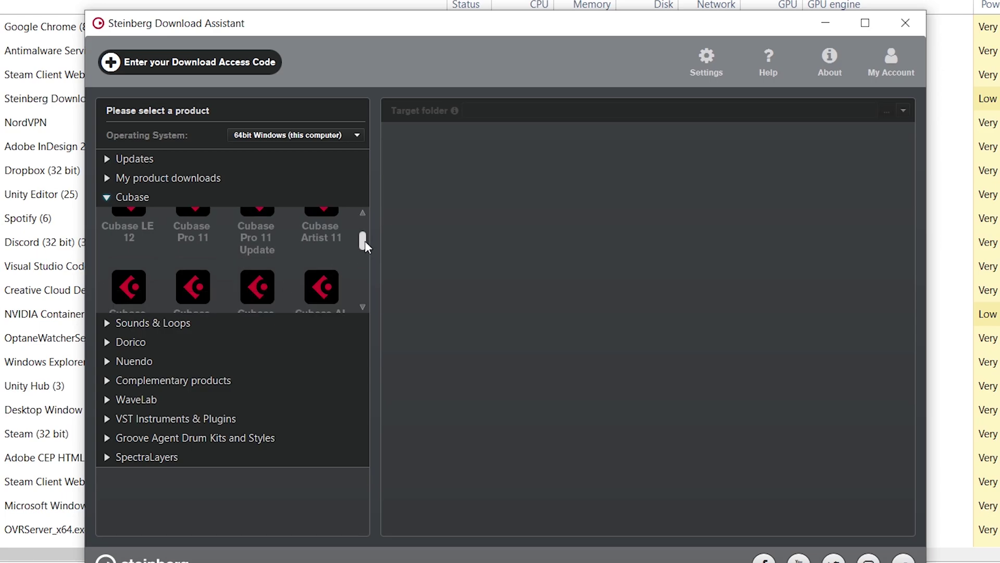
left_click_drag(365, 241, 364, 208)
Show the Cubase Pro 12 downloads and scroll down through the list of content sets
left_click(124, 227)
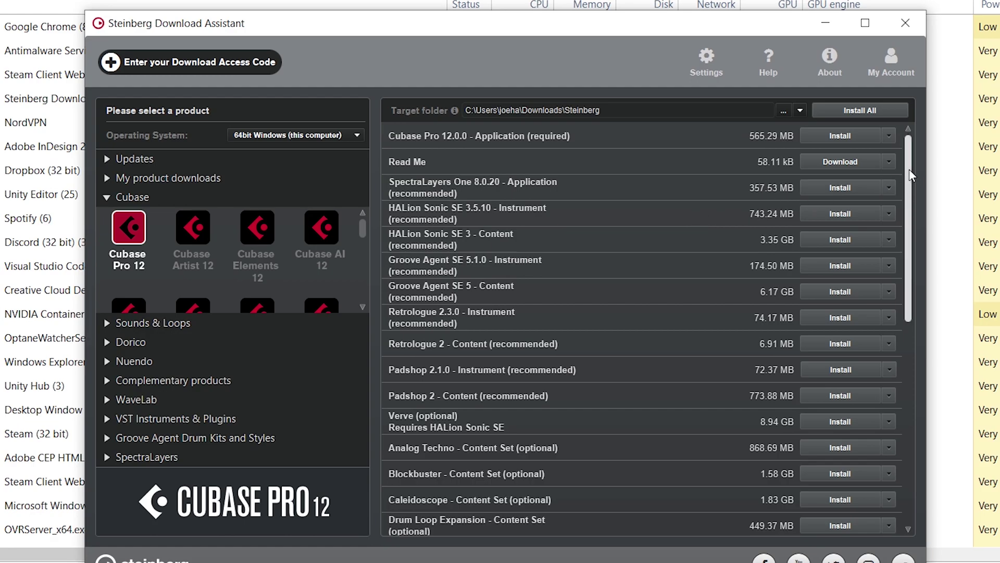
left_click_drag(908, 169, 970, 416)
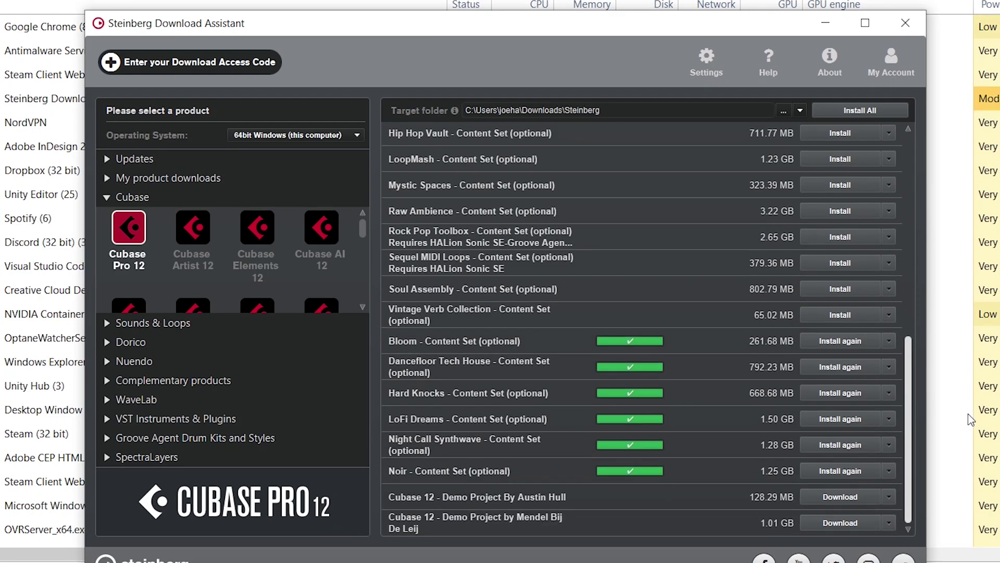